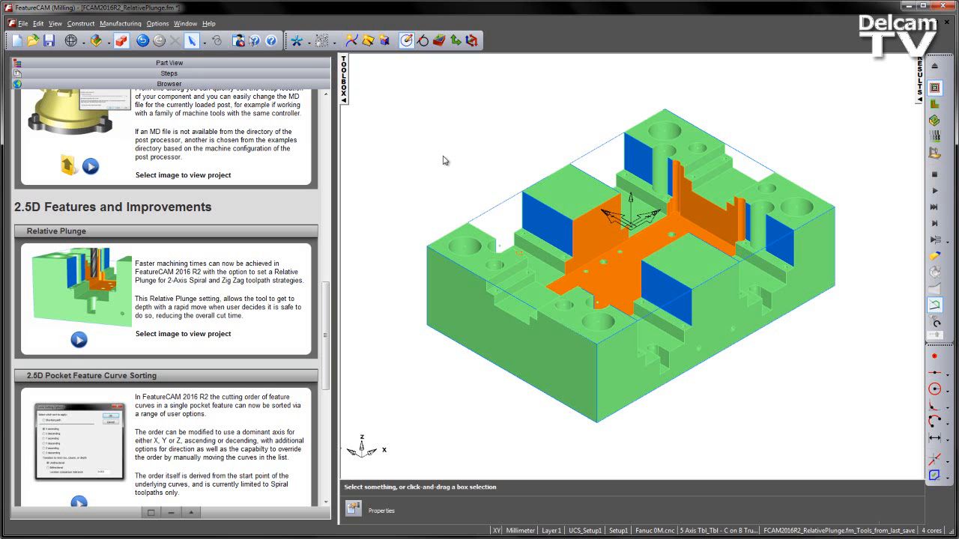
Step: Show the part's feature tree and pick out the blue side faces on the model for inspection
left_click(188, 64)
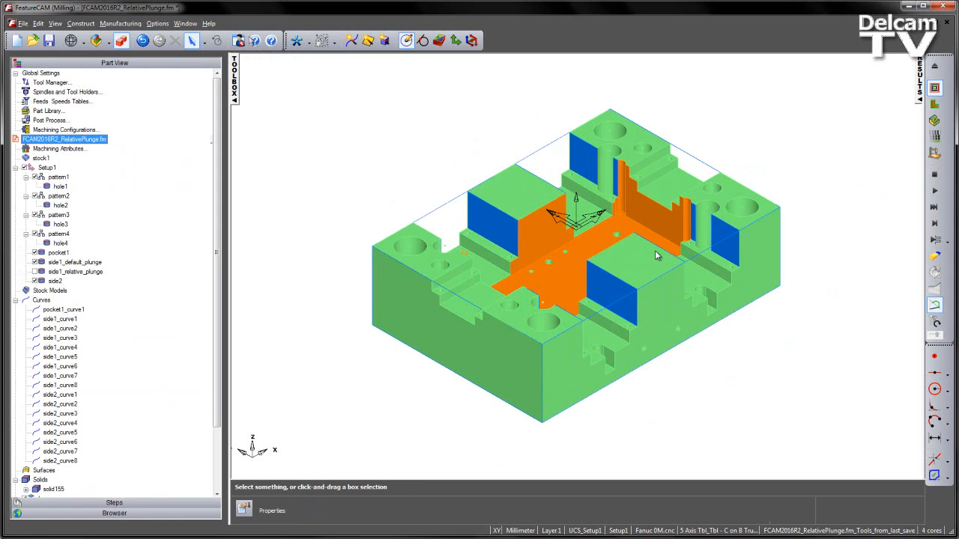
left_click(492, 231)
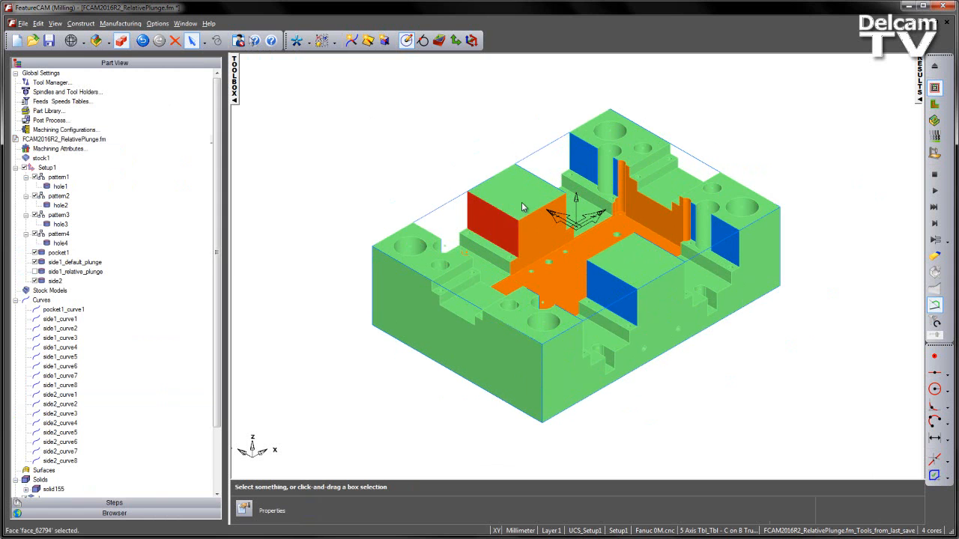
left_click(577, 156)
left_click(727, 240)
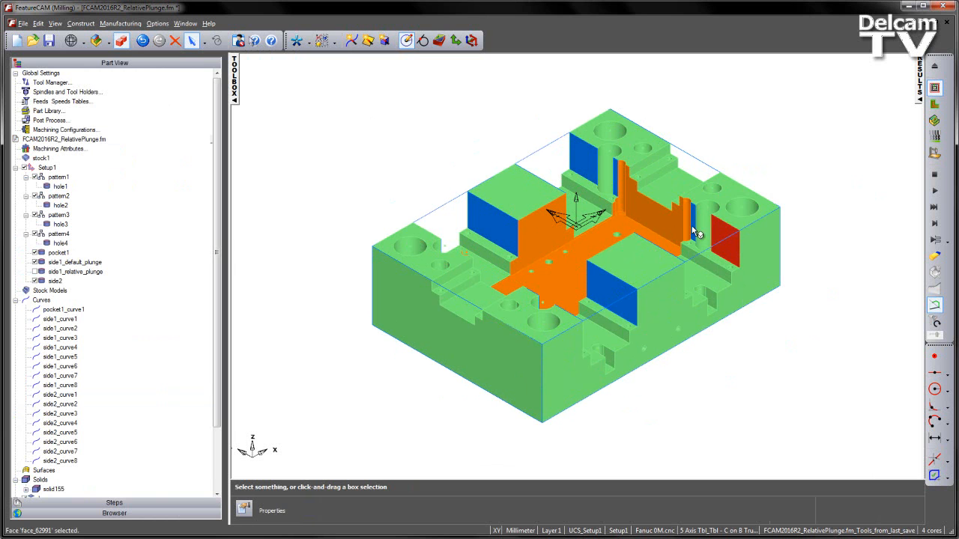
left_click(478, 139)
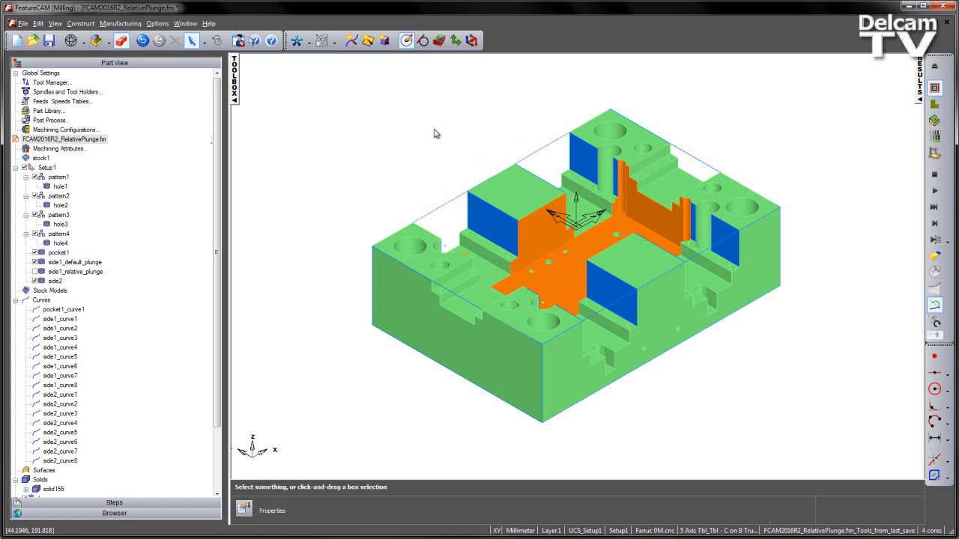
Step: Highlight side1_default_plunge and side1_relative_plunge in the feature tree to compare where they lie on the part
left_click(56, 264)
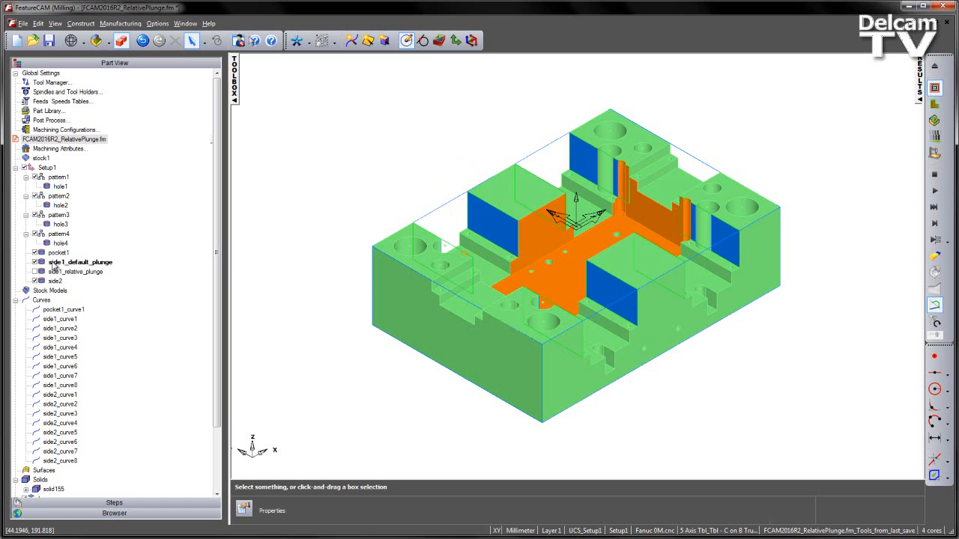
left_click(57, 272)
left_click(58, 265)
left_click(74, 272)
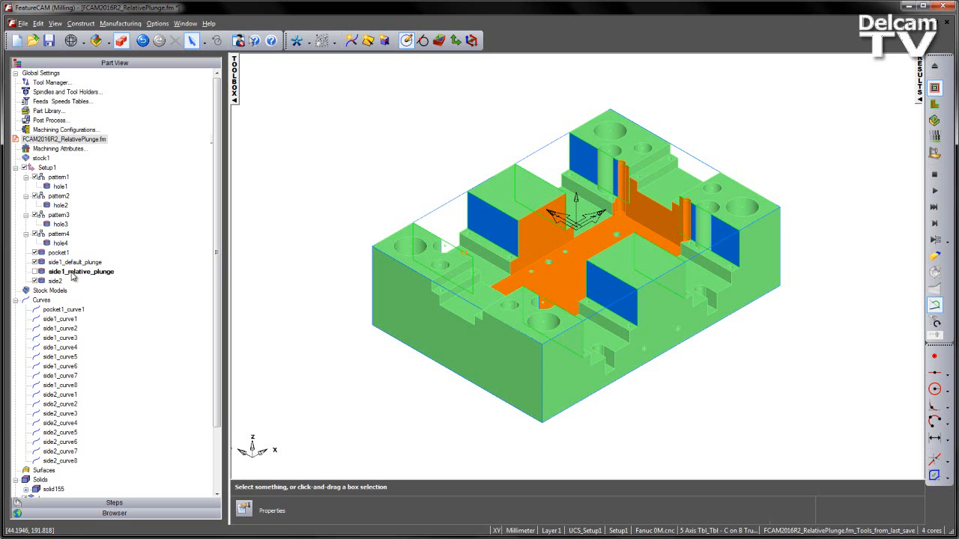
Step: Review the plunge settings of side1_default_plunge for both its rough and finish operations
double_click(73, 264)
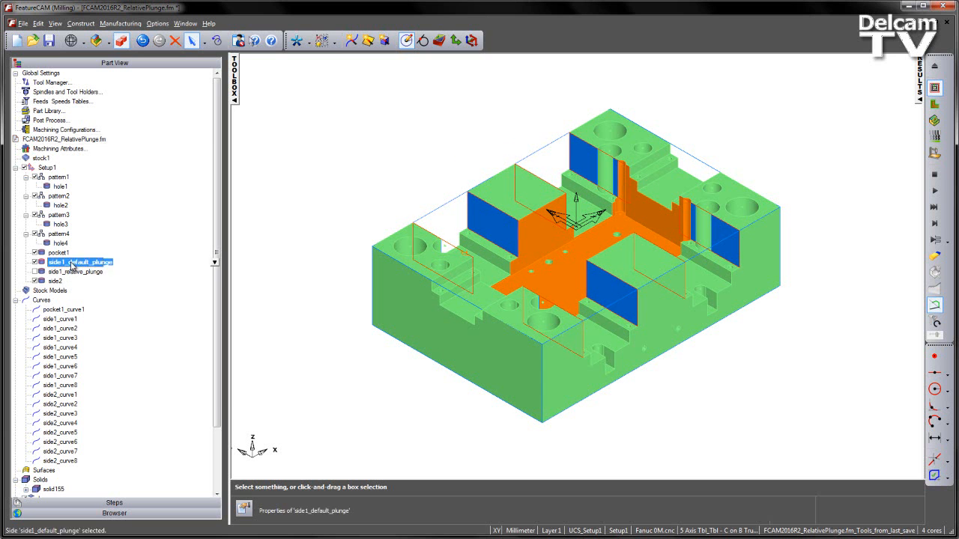
left_click(117, 228)
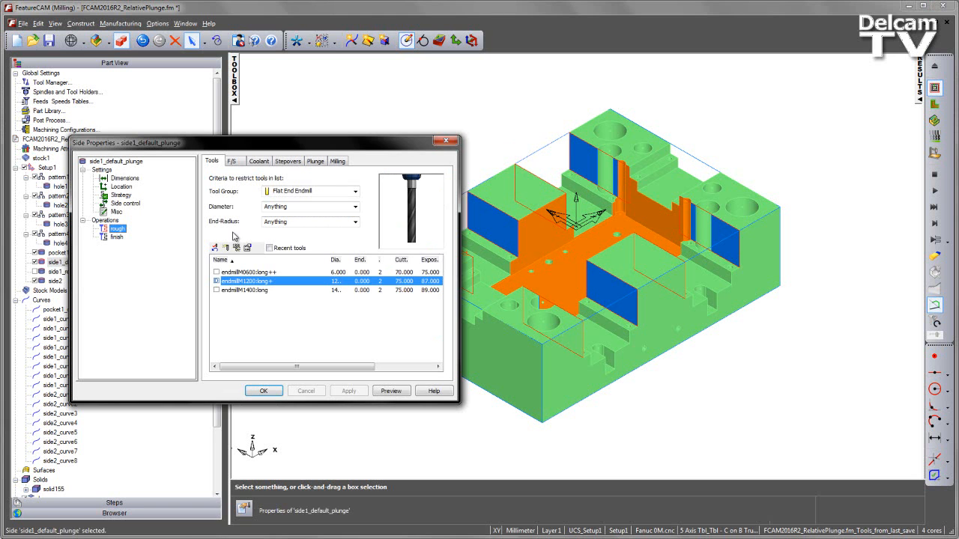
left_click(317, 162)
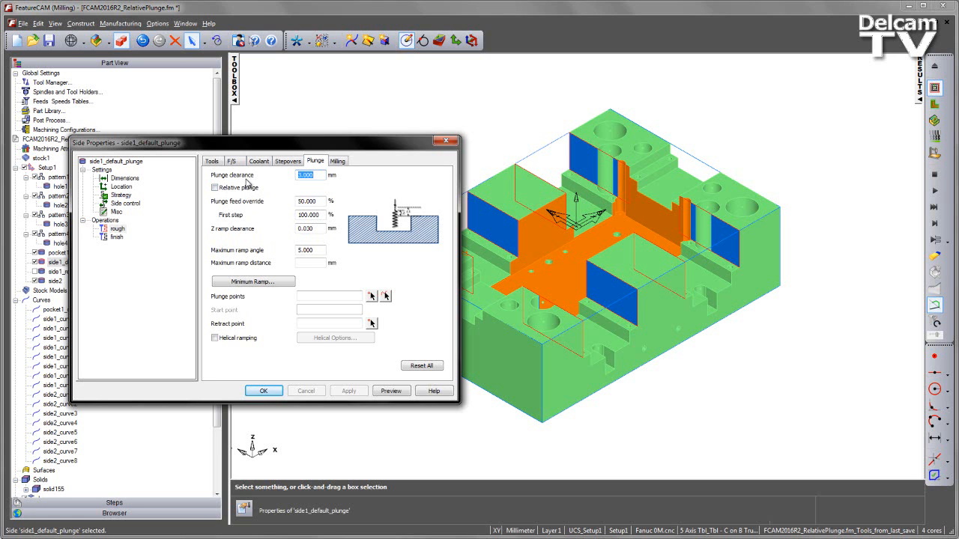
left_click(117, 237)
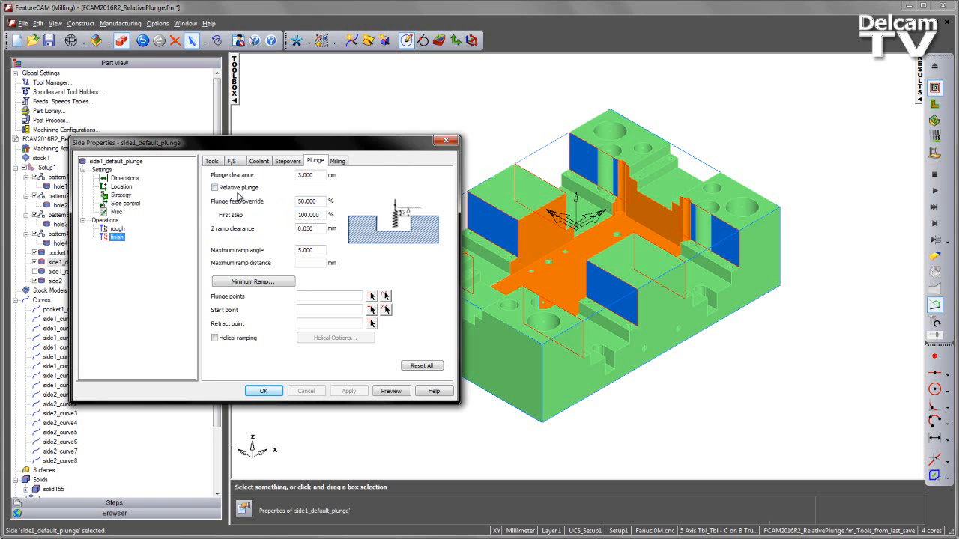
Step: Preview the finish operation of side1_default_plunge and single-step the simulation through the tool's first plunge and lead-in
left_click(391, 390)
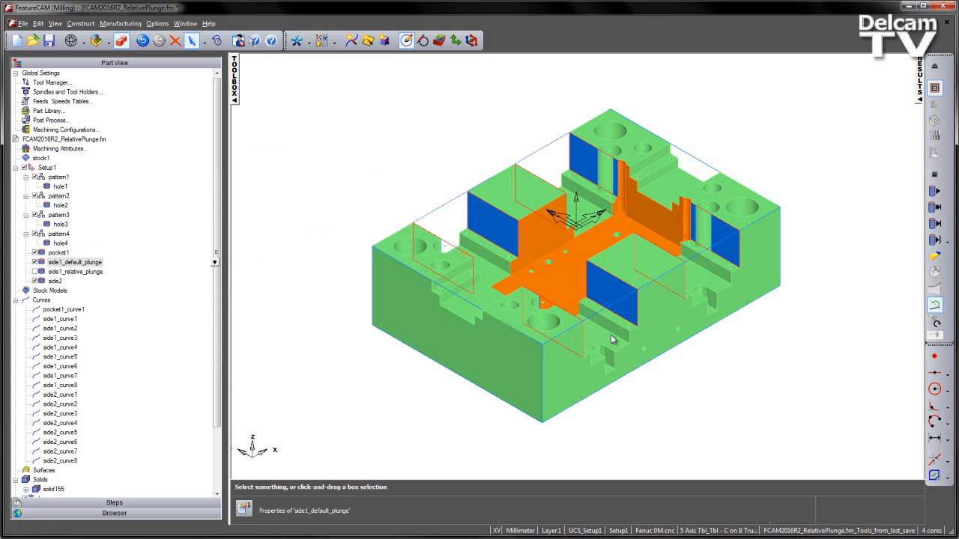
left_click(935, 223)
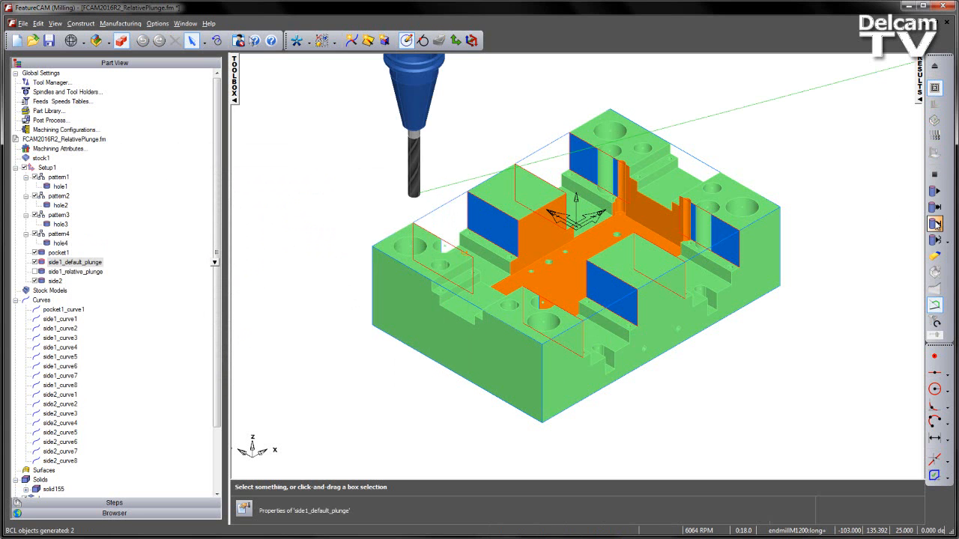
middle_click_drag(817, 269, 650, 183)
scroll(521, 155, "up", 5)
middle_click_drag(489, 104, 517, 218, "shift")
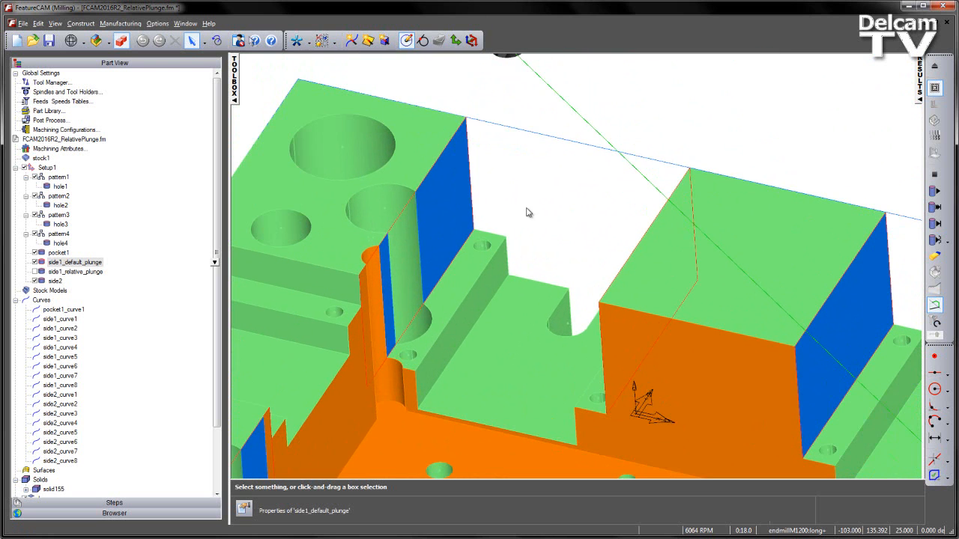
left_click(935, 225)
left_click(936, 225)
left_click(935, 225)
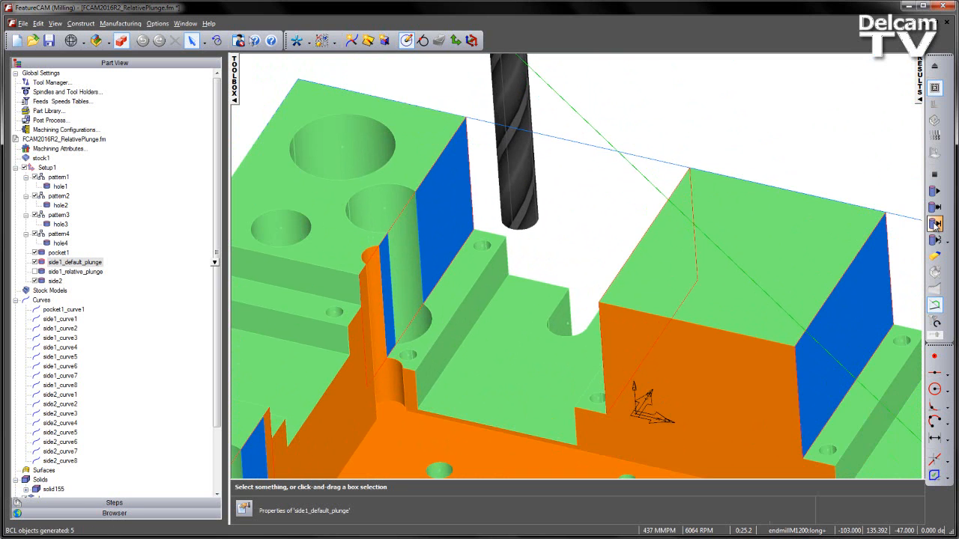
left_click(935, 225)
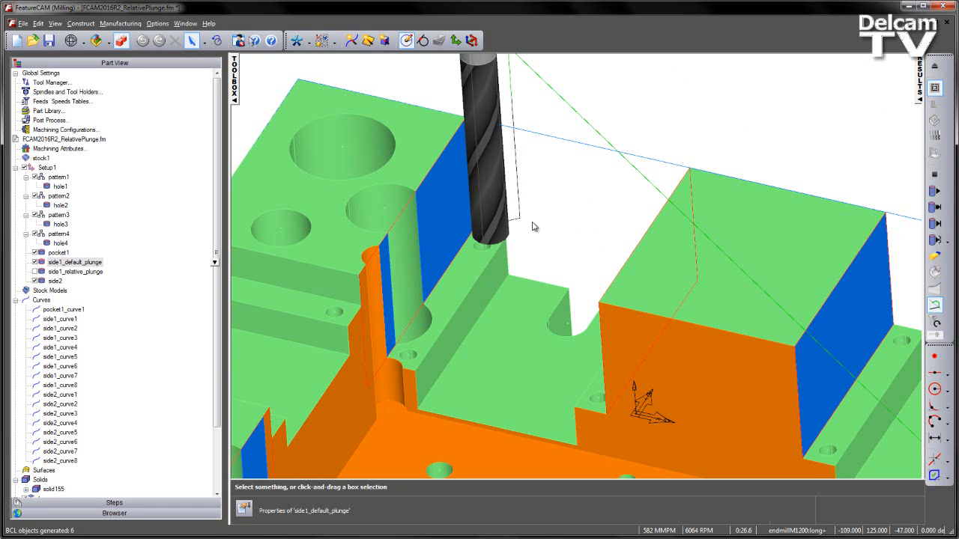
Step: Play the rest of the side1_default_plunge finish preview, inspect the plunge moves around the part, and end the preview
left_click(935, 192)
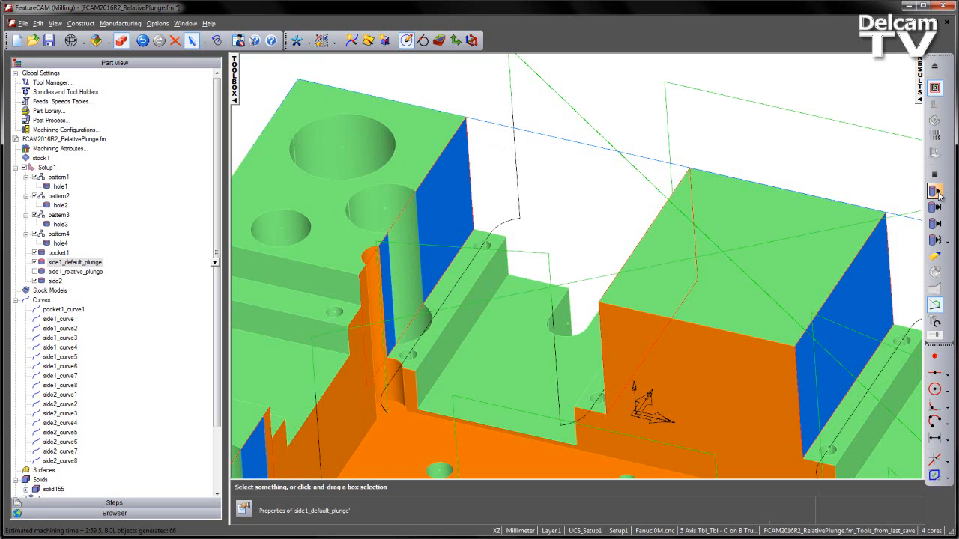
middle_click_drag(746, 315, 687, 185)
scroll(789, 346, "down", 2)
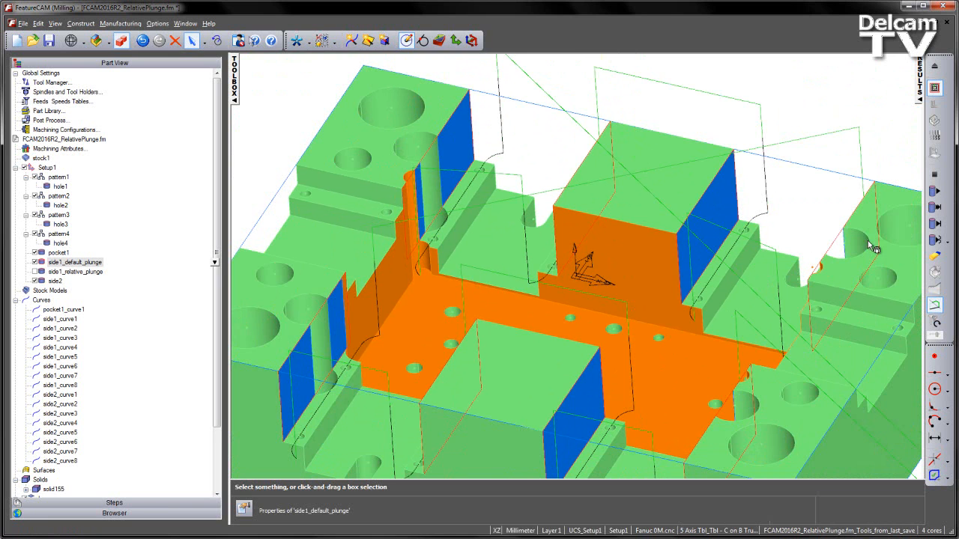
left_click(934, 174)
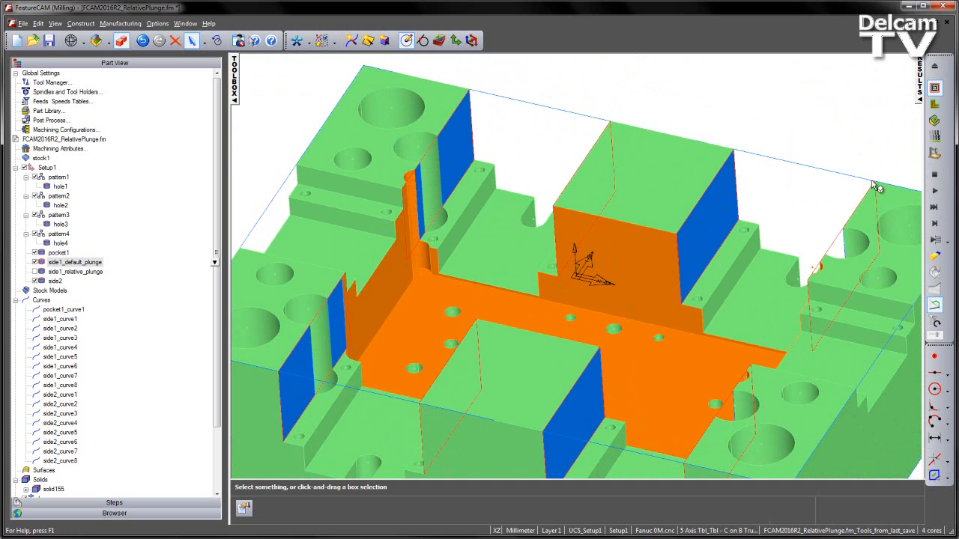
Step: Run the toolpath simulation for the whole part with side1_default_plunge active
scroll(836, 207, "down", 2)
middle_click_drag(829, 209, 827, 157)
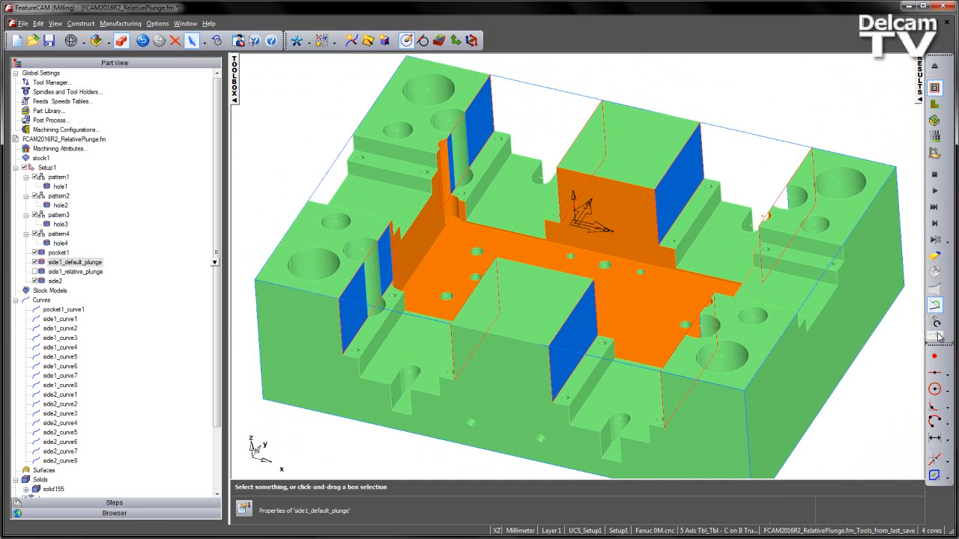
left_click(934, 190)
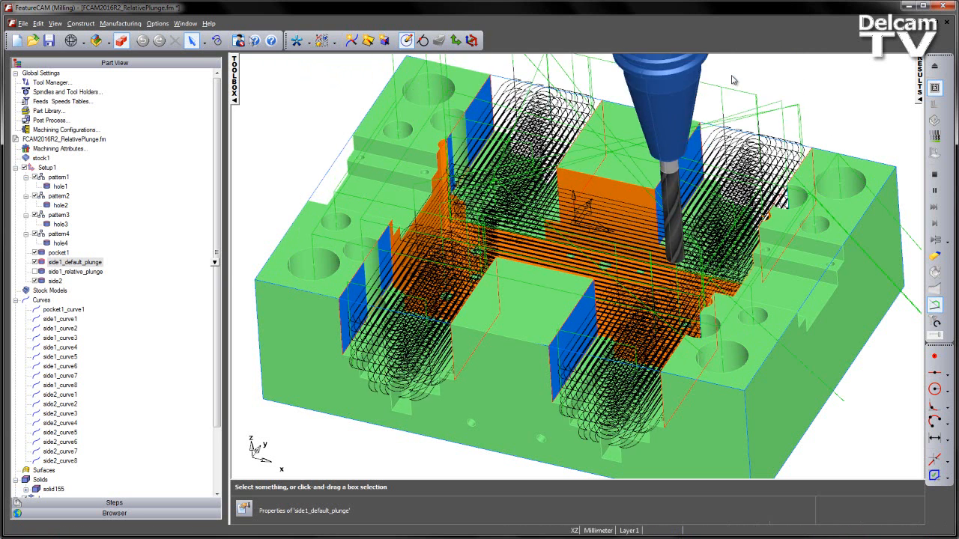
Step: Check the total machining time in the manufacturing operation sheet, and close the results with the simulation cleared
left_click(920, 85)
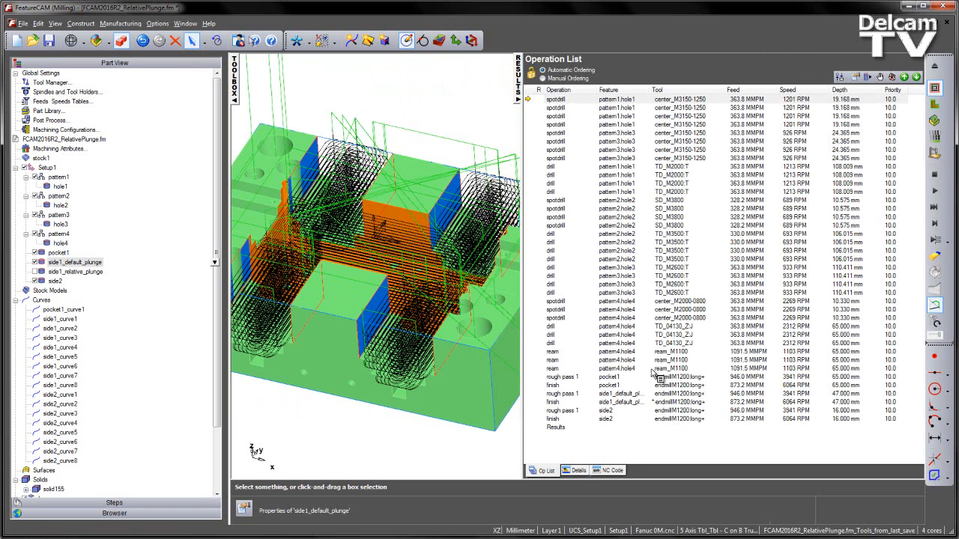
left_click(581, 470)
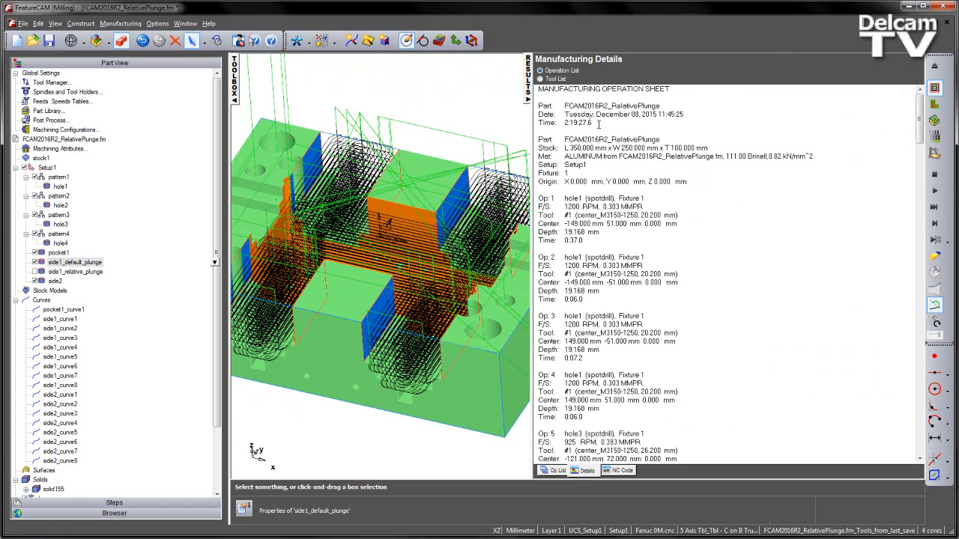
left_click_drag(599, 123, 500, 125)
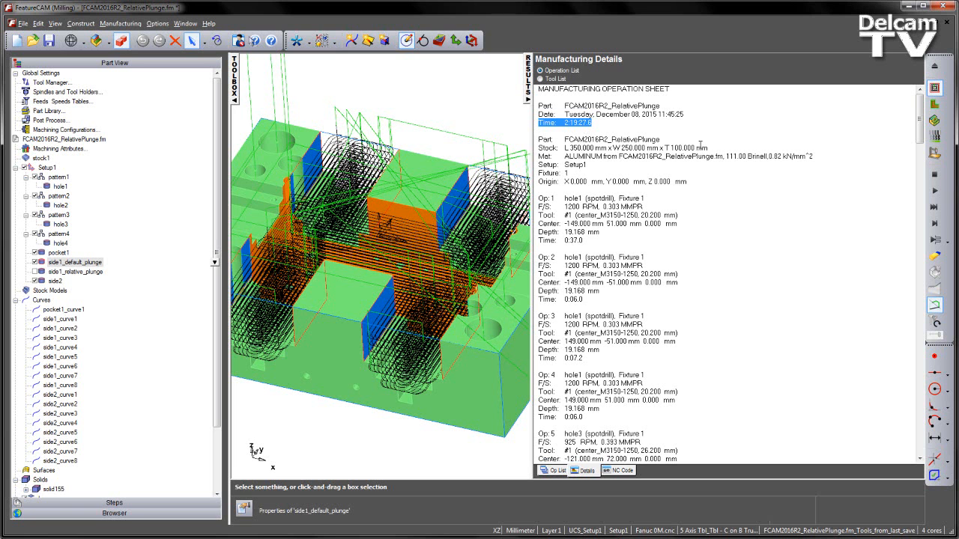
left_click(934, 175)
left_click(529, 77)
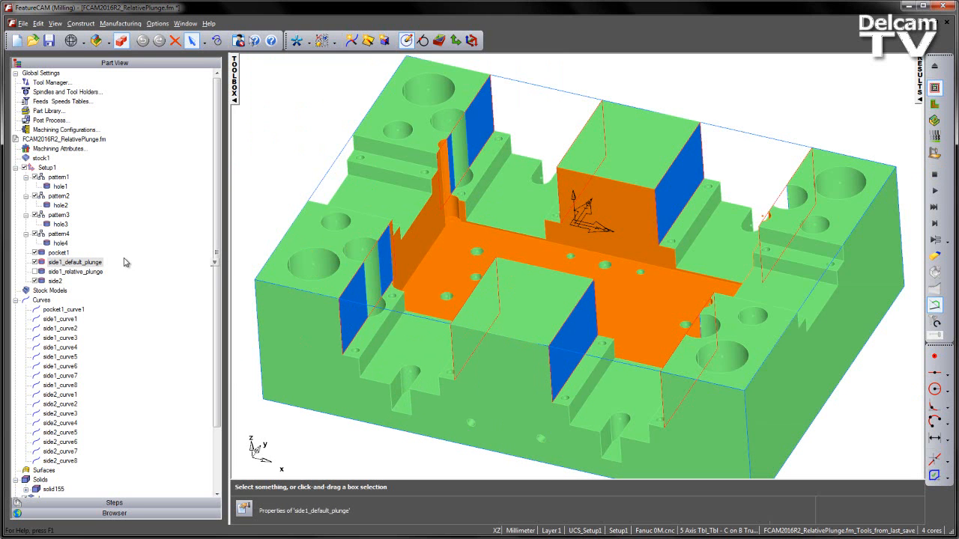
Step: Exclude side1_default_plunge from Setup1's machining and include side1_relative_plunge instead
left_click(35, 262)
left_click(34, 271)
left_click(82, 272)
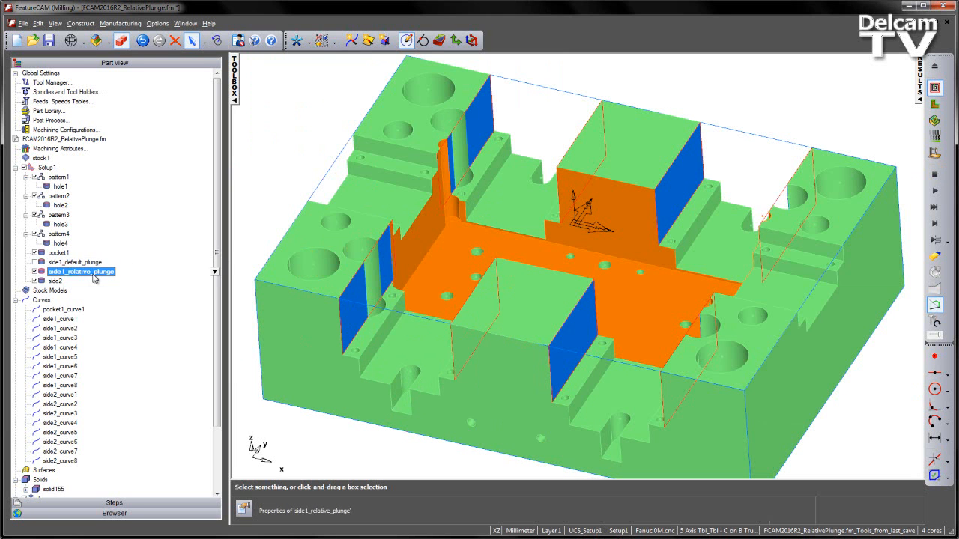
Step: Review the Relative plunge setting of side1_relative_plunge for both its rough and finish operations
double_click(94, 273)
left_click(118, 228)
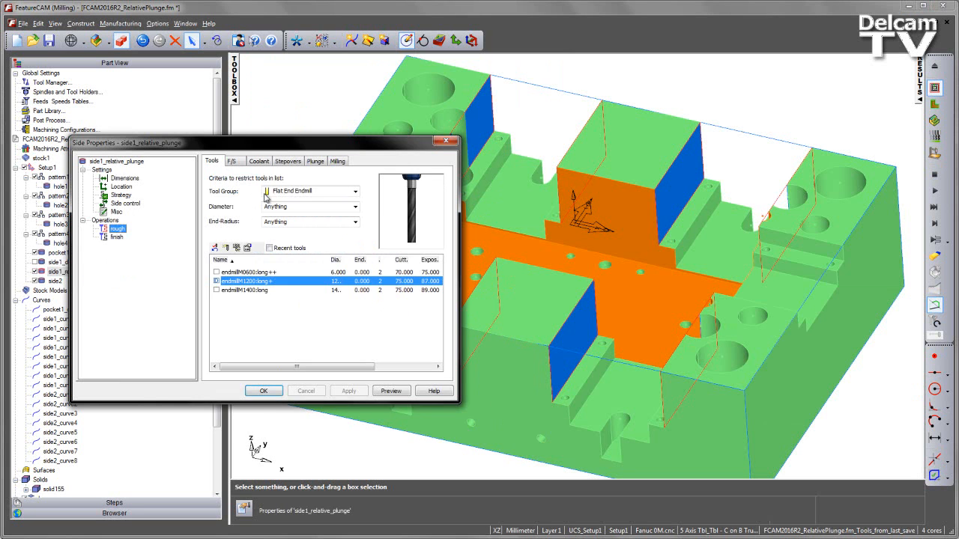
left_click(314, 162)
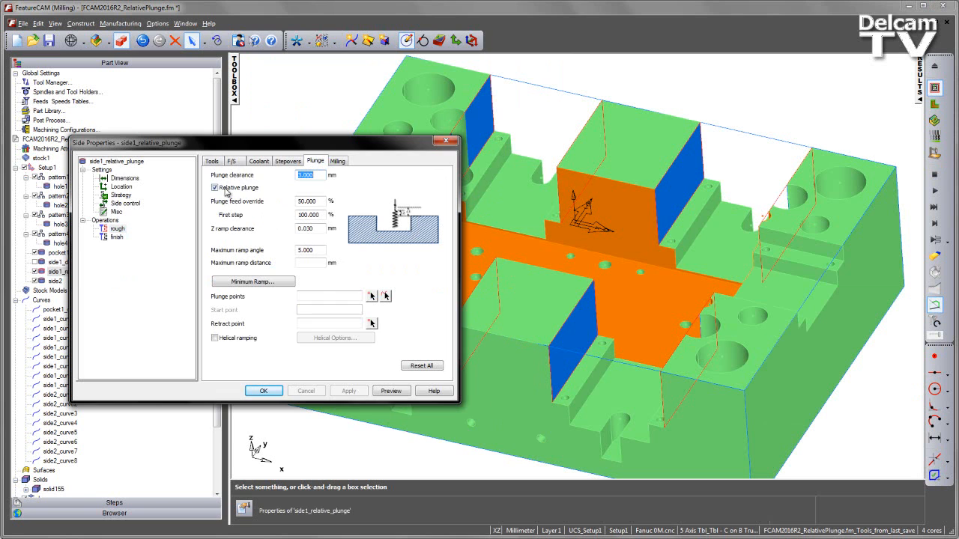
left_click(116, 237)
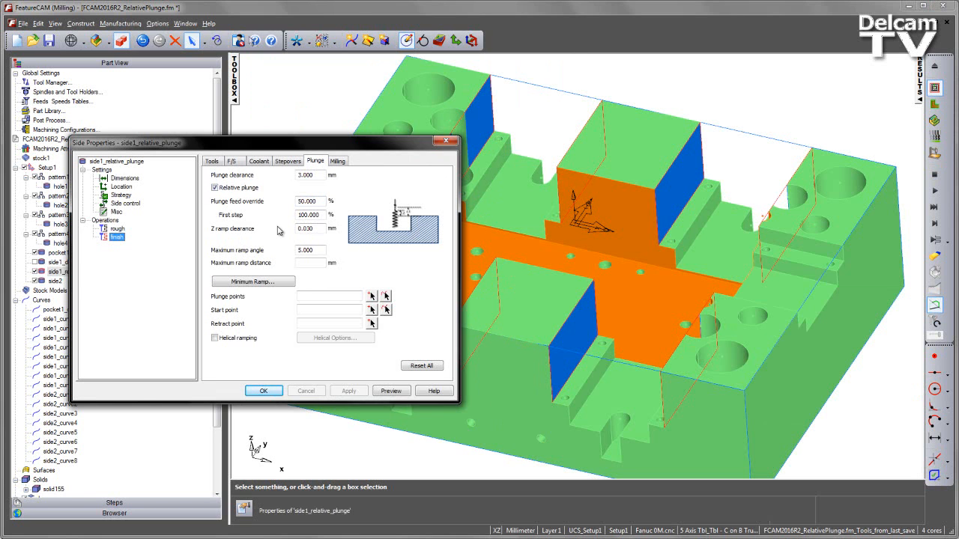
Step: Preview the finish operation of side1_relative_plunge, step through and inspect its first plunge up close, and abort the preview
left_click(391, 390)
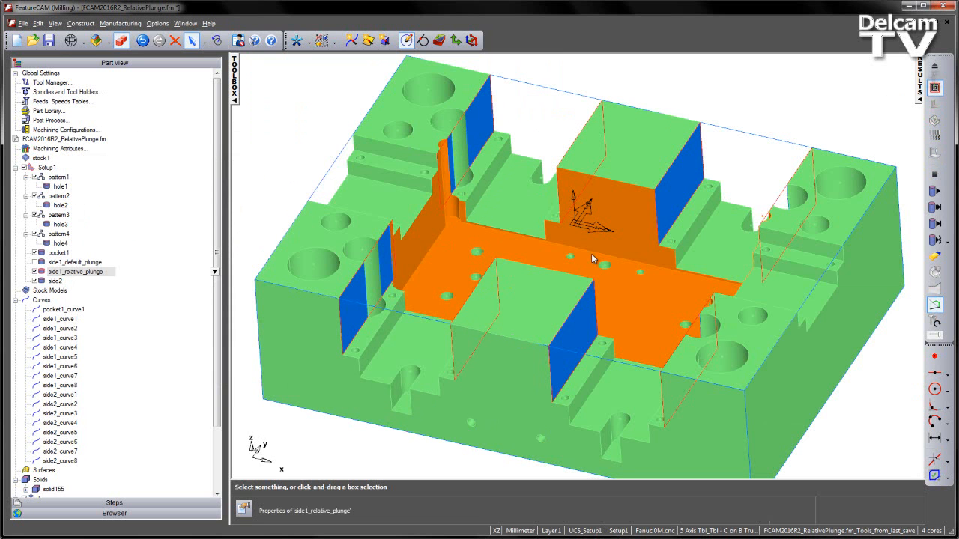
left_click(935, 224)
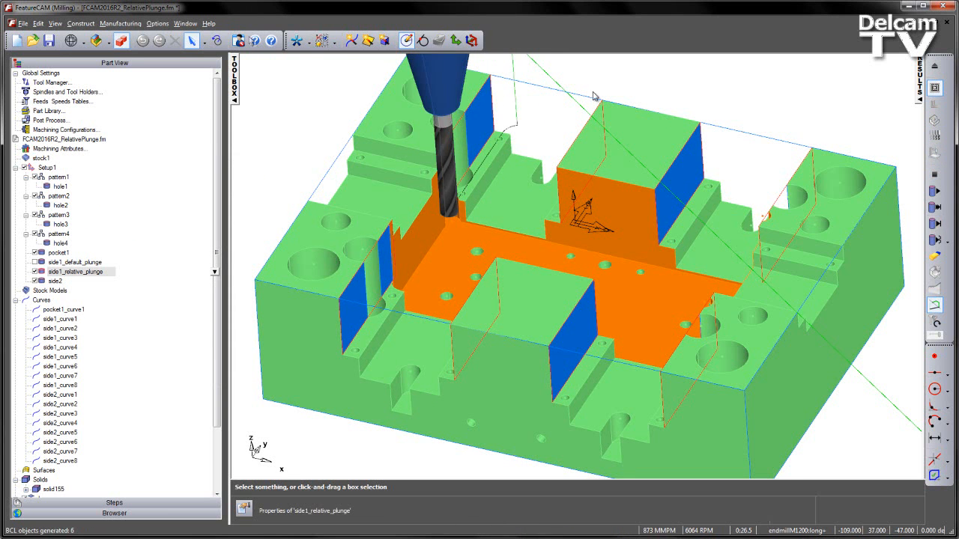
middle_click_drag(491, 78, 562, 148, "ctrl+shift")
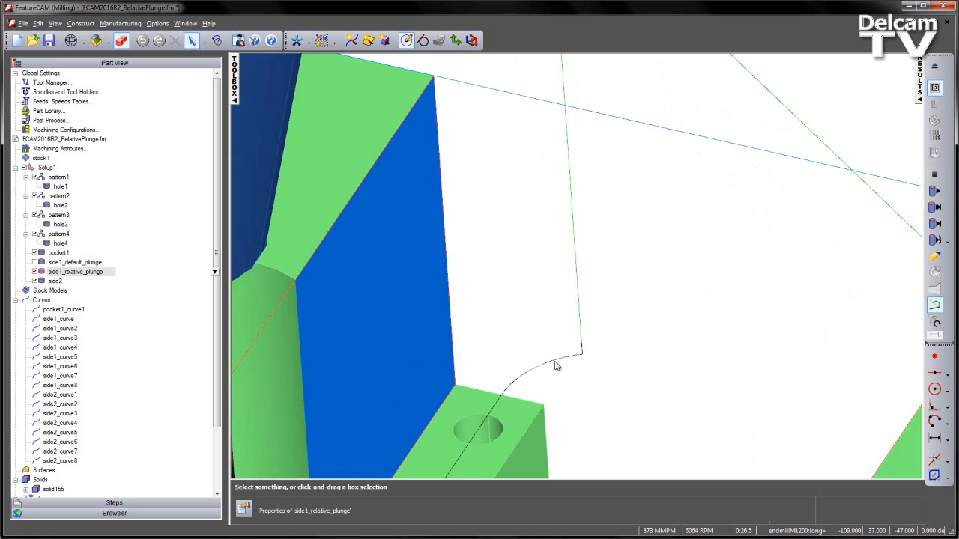
scroll(475, 389, "down", 3)
middle_click_drag(622, 377, 577, 247, "shift")
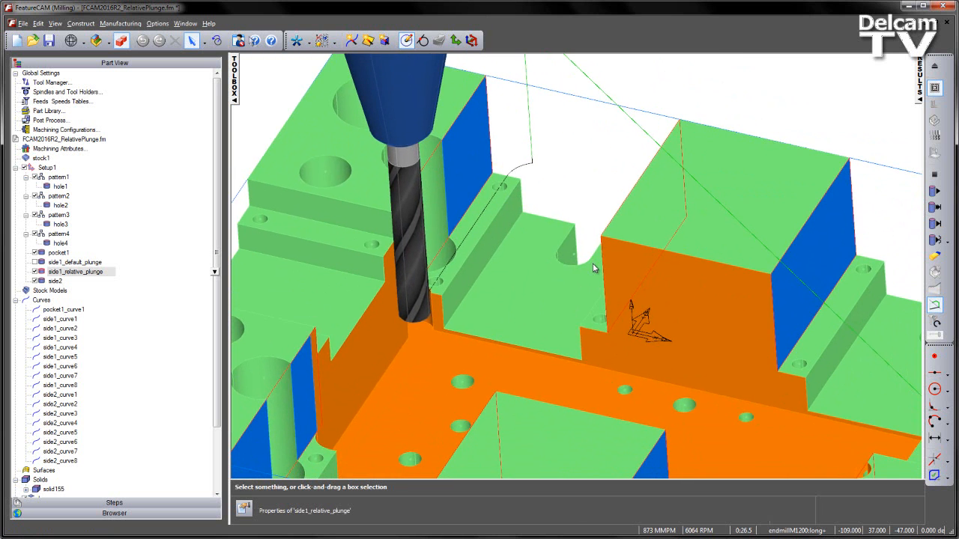
scroll(600, 267, "down", 4)
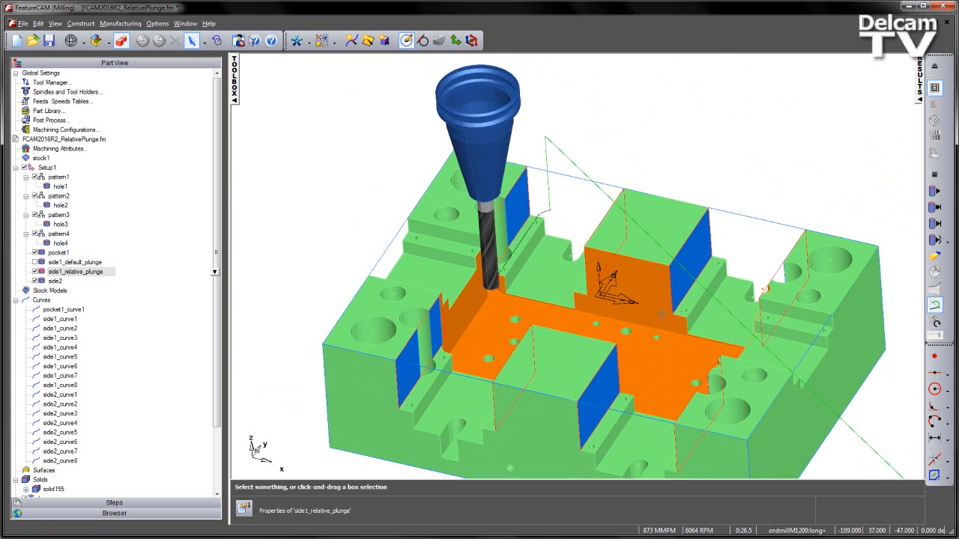
left_click(934, 173)
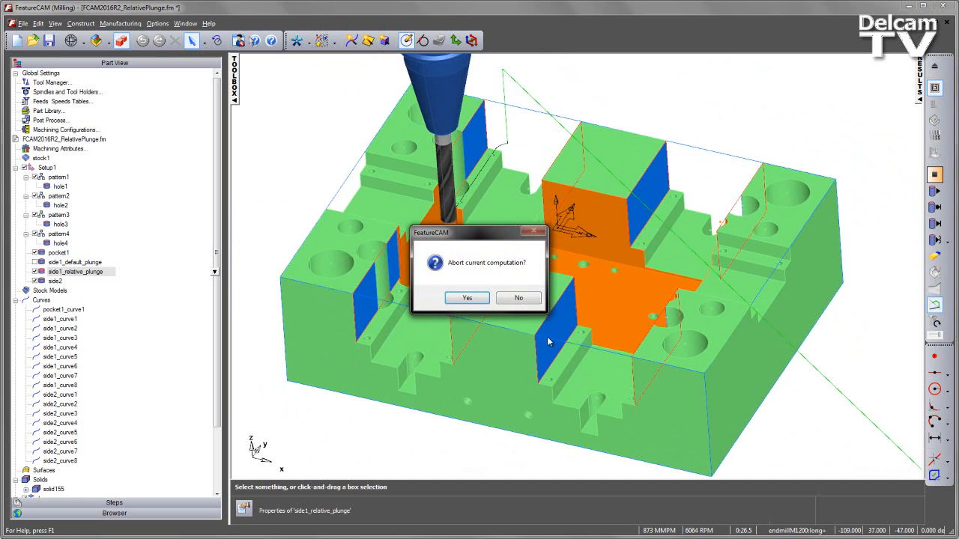
left_click(485, 299)
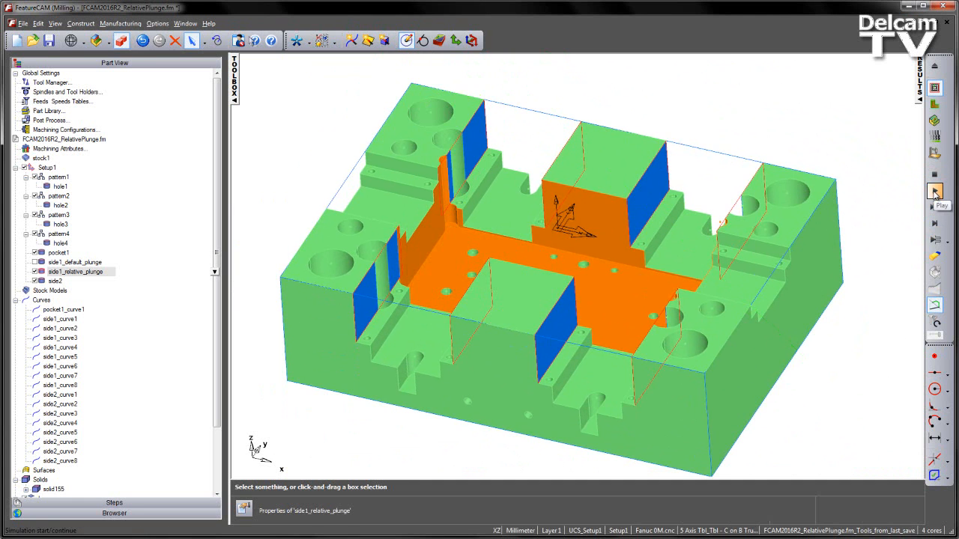
Step: Run the centerline toolpath simulation with side1_relative_plunge included, check the total machining time in the manufacturing operation sheet, and close the results
left_click(934, 192)
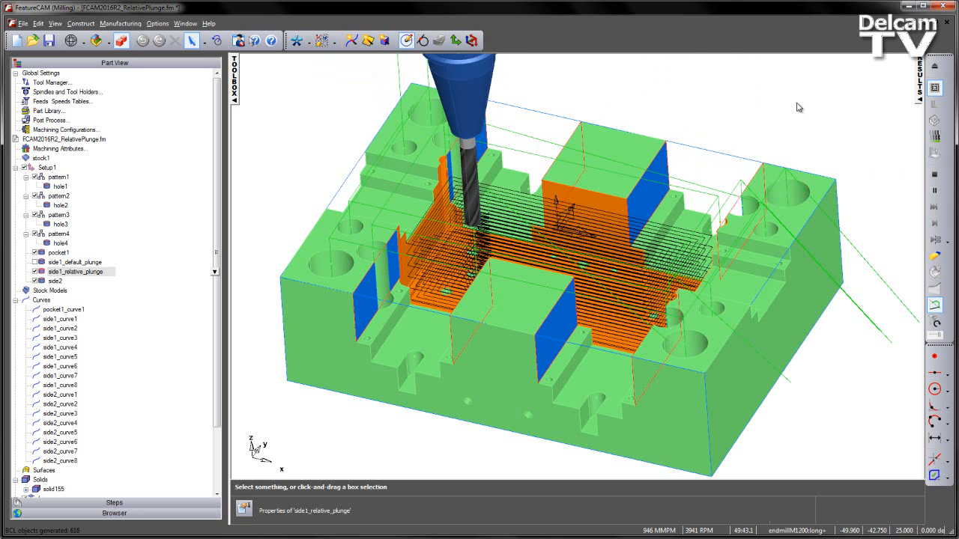
left_click(922, 78)
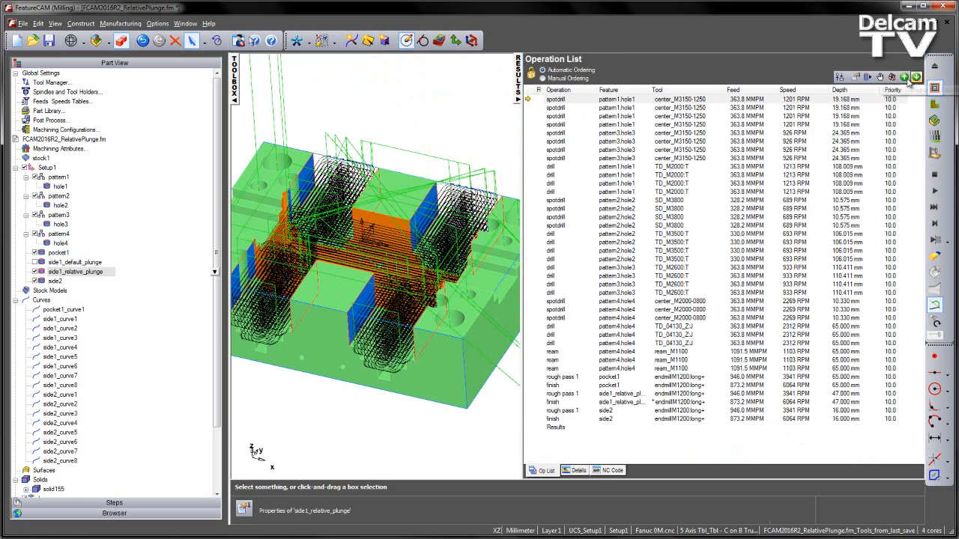
left_click(578, 471)
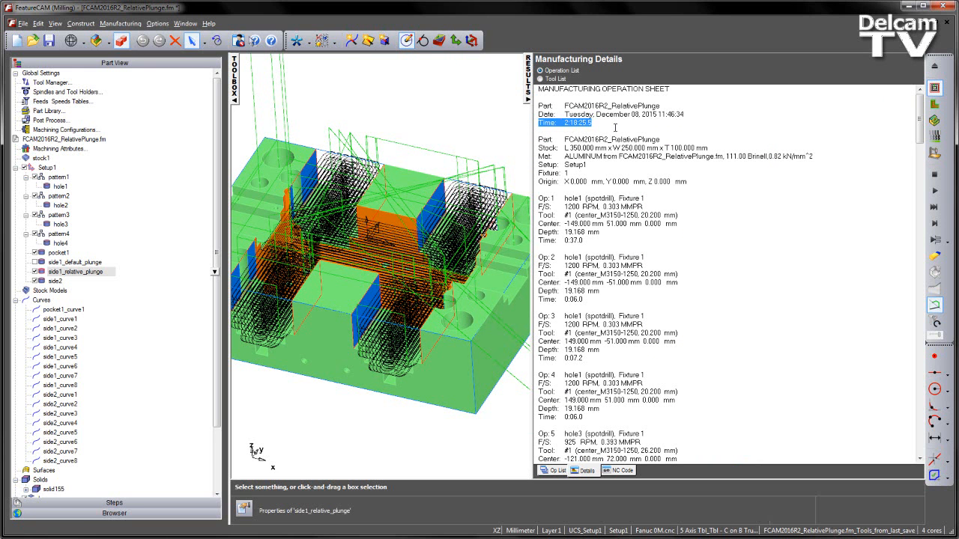
left_click(530, 91)
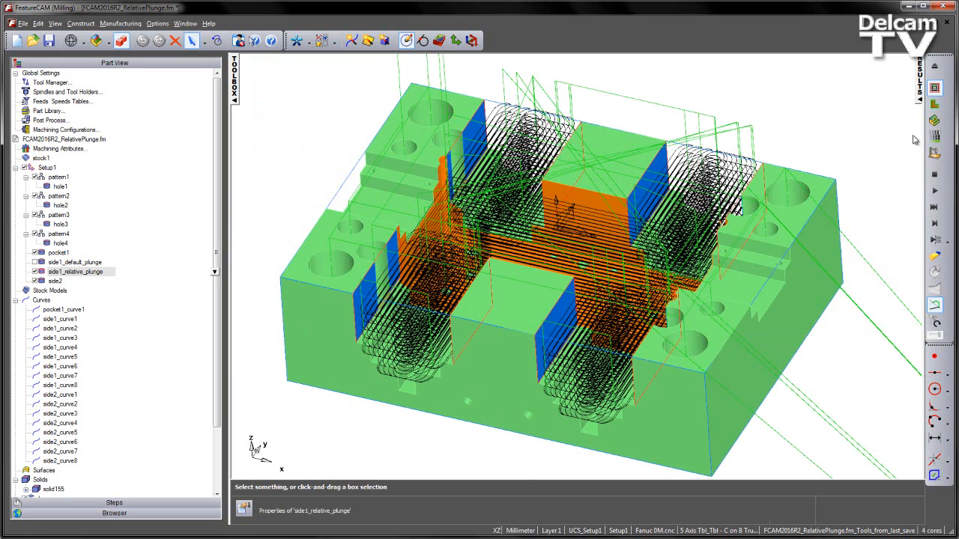
Step: Run the 3D solid simulation of the Setup1 operations with side1_relative_plunge included, viewing the part isometrically
left_click(934, 120)
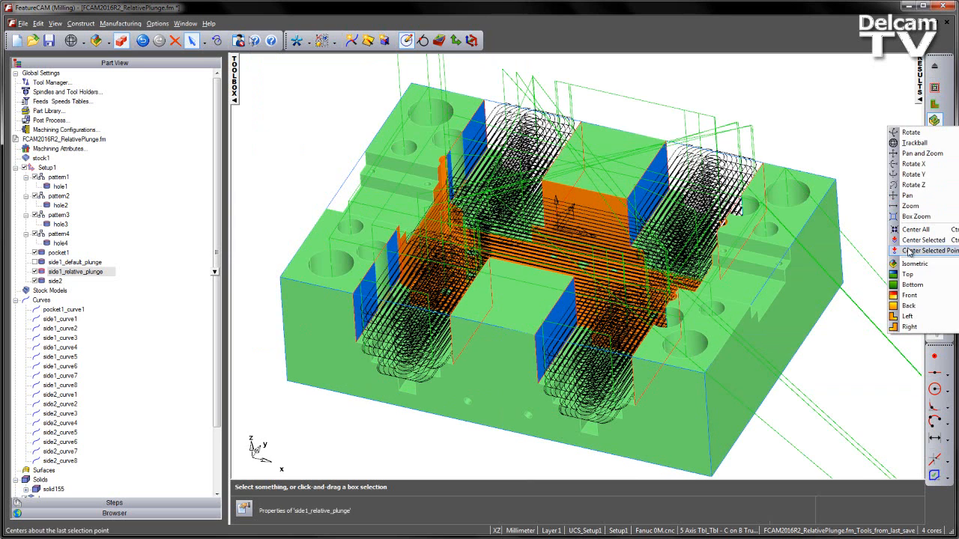
left_click(921, 271)
middle_click_drag(766, 199, 645, 232)
left_click(934, 191)
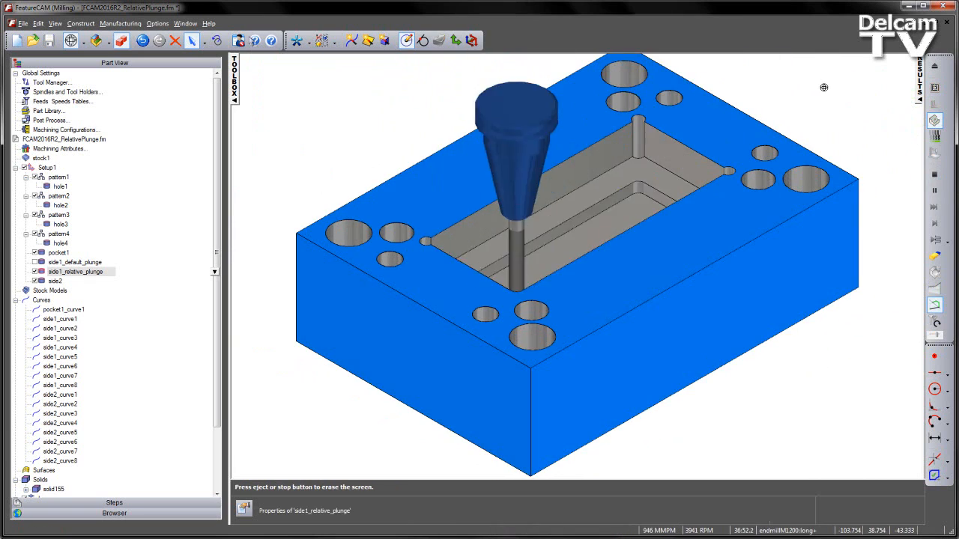